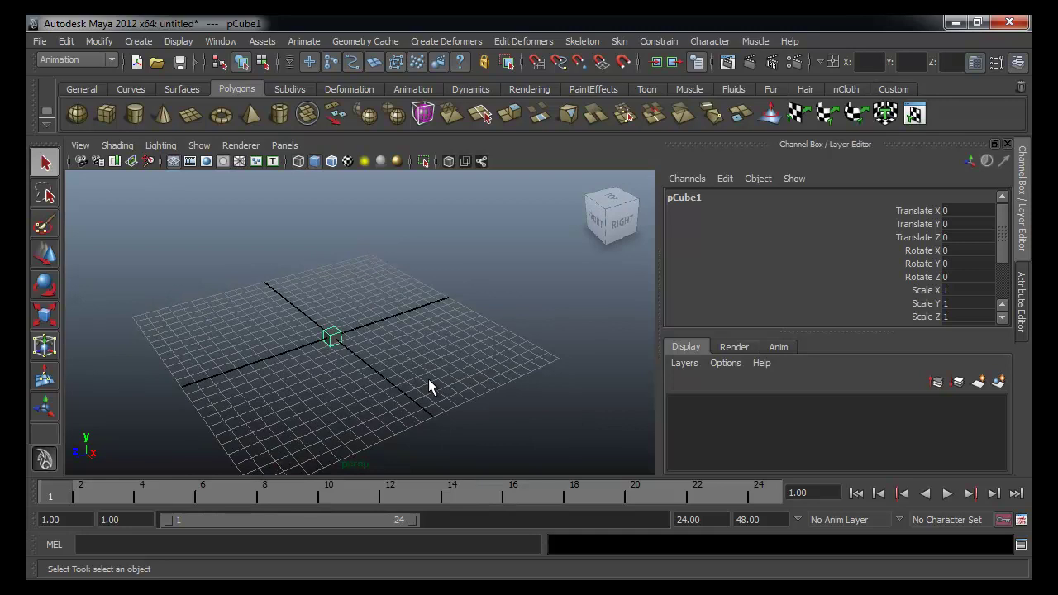
# Scale the cube into a wide flat slab, with Scale X 18.68, Y 1.816 and Z 11.427.
pyautogui.press('r')
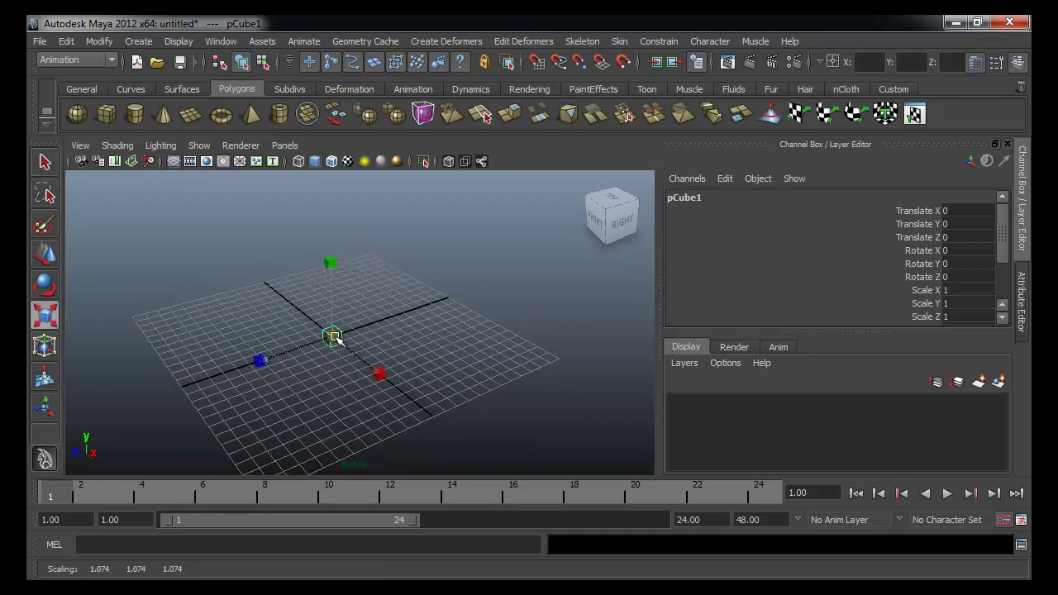
pyautogui.moveTo(333, 337); pyautogui.dragTo(400, 334)
pyautogui.click(400, 335)
pyautogui.click(334, 334)
pyautogui.moveTo(335, 335); pyautogui.dragTo(299, 336)
pyautogui.moveTo(331, 278); pyautogui.dragTo(333, 301)
pyautogui.moveTo(366, 358); pyautogui.dragTo(509, 453)
pyautogui.moveTo(261, 357); pyautogui.dragTo(248, 378)
# Move the slab back along Z to about -6.378 so its front side lies near the grid's centre.
pyautogui.press('w')
pyautogui.moveTo(289, 350); pyautogui.dragTo(437, 361)
pyautogui.moveTo(408, 358); pyautogui.dragTo(469, 310, button='right')
pyautogui.click(483, 266)
pyautogui.click(438, 300)
pyautogui.keyDown('alt'); pyautogui.moveTo(438, 300); pyautogui.dragTo(461, 304); pyautogui.keyUp('alt')
# Switch to the Polygons menu set and insert four edge loops across the slab's width with the Insert Edge Loop Tool.
pyautogui.click(74, 60)
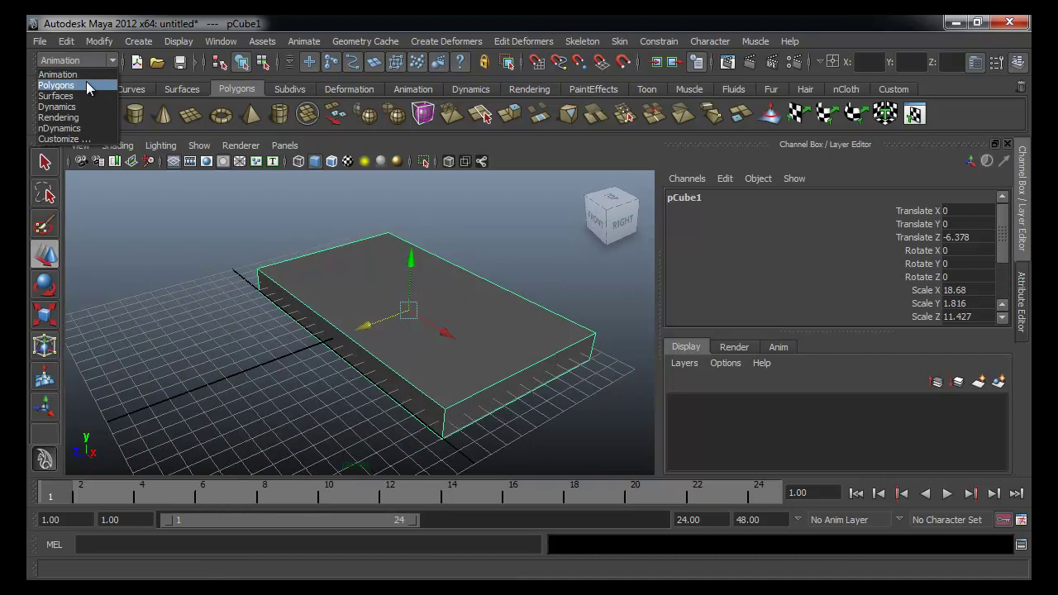
pyautogui.click(83, 85)
pyautogui.click(381, 41)
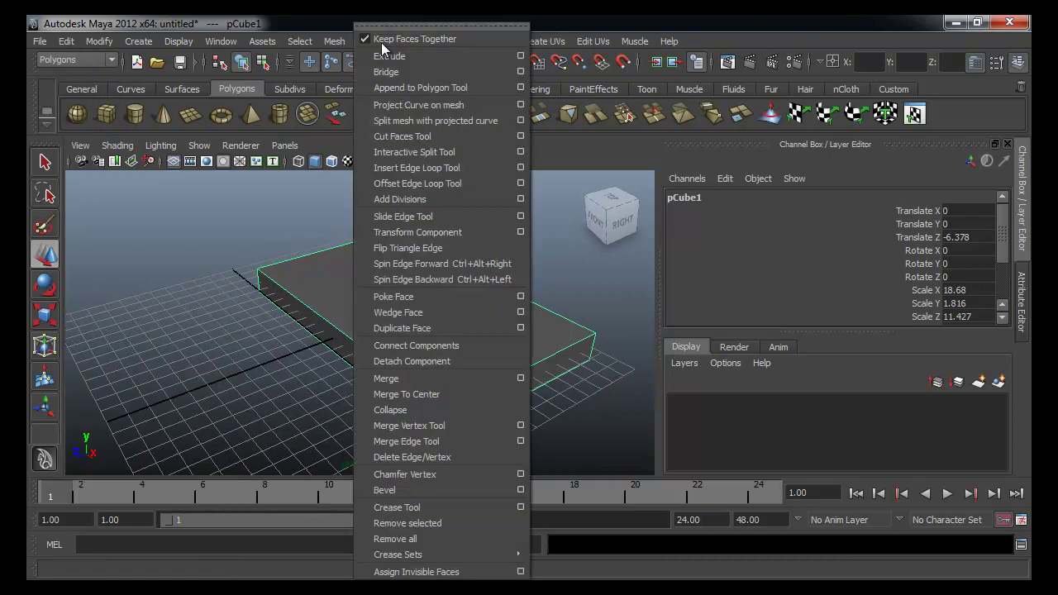
pyautogui.click(420, 172)
pyautogui.moveTo(411, 361); pyautogui.dragTo(302, 308)
pyautogui.keyDown('alt'); pyautogui.moveTo(389, 330); pyautogui.dragTo(482, 389); pyautogui.keyUp('alt')
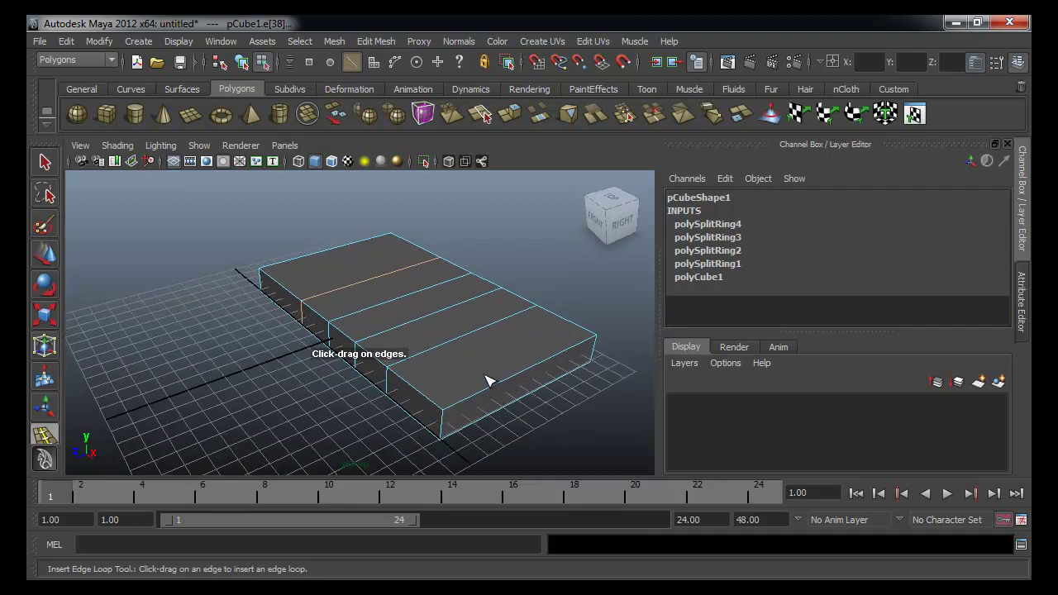
# Extrude the two narrow front faces between the edge loops outward in three segments to form two prongs, and return to object mode.
pyautogui.press('q')
pyautogui.moveTo(478, 305); pyautogui.dragTo(480, 327, button='right')
pyautogui.keyDown('alt'); pyautogui.moveTo(377, 363); pyautogui.dragTo(388, 370); pyautogui.keyUp('alt')
pyautogui.click(377, 367)
pyautogui.keyDown('shift'); pyautogui.click(309, 330); pyautogui.keyUp('shift')
pyautogui.keyDown('alt'); pyautogui.moveTo(310, 330); pyautogui.dragTo(368, 318); pyautogui.keyUp('alt')
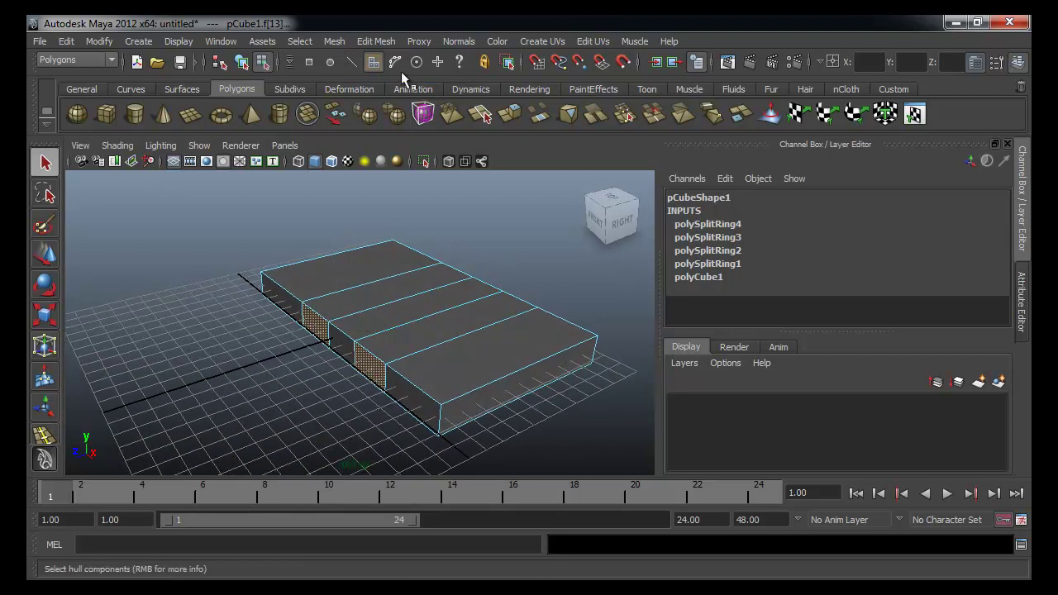
pyautogui.click(522, 90)
pyautogui.click(236, 91)
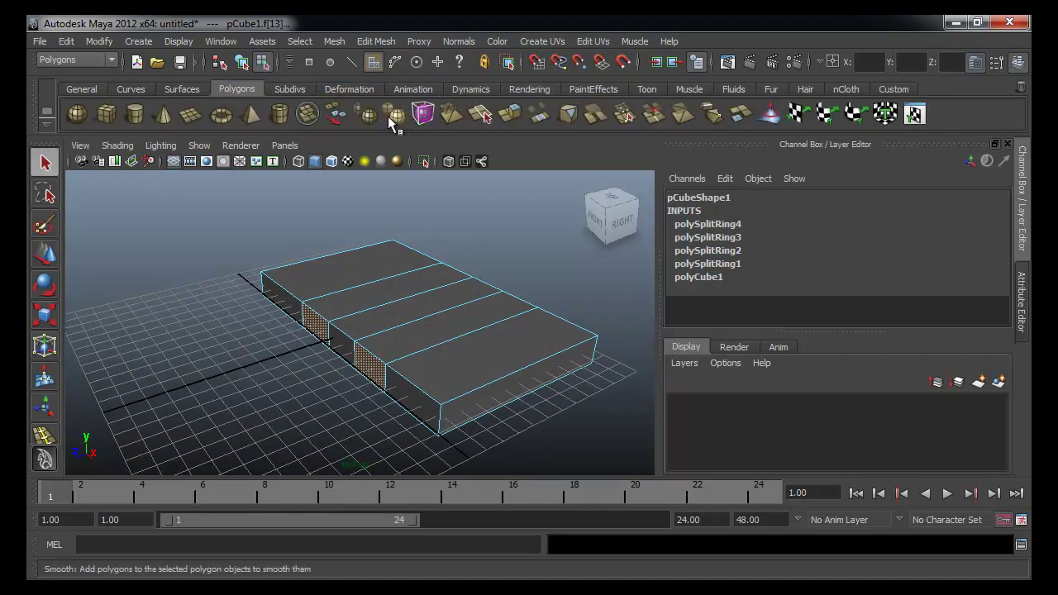
pyautogui.click(510, 124)
pyautogui.moveTo(363, 371); pyautogui.dragTo(257, 399)
pyautogui.press('g')
pyautogui.press('g')
pyautogui.moveTo(437, 309); pyautogui.dragTo(502, 293, button='right')
pyautogui.click(541, 239)
pyautogui.keyDown('alt'); pyautogui.moveTo(529, 248); pyautogui.dragTo(380, 312); pyautogui.keyUp('alt')
# Create a polygon sphere and key it at frame 1 in front of the prongs, at Translate X 0.763 and Z 10.338.
pyautogui.click(77, 113)
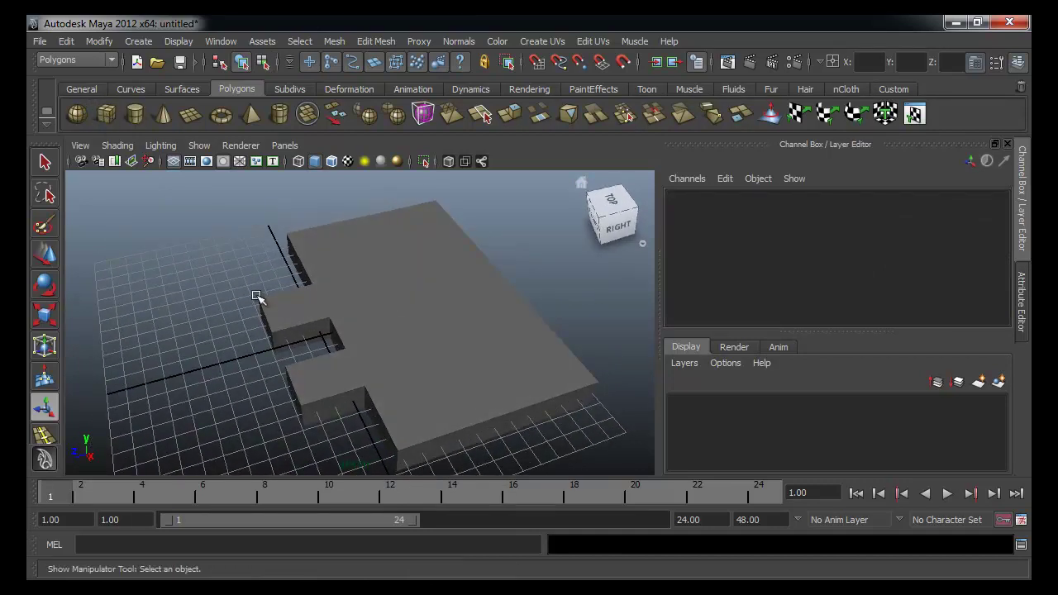
pyautogui.keyDown('alt'); pyautogui.moveTo(256, 295); pyautogui.dragTo(283, 342); pyautogui.keyUp('alt')
pyautogui.press('w')
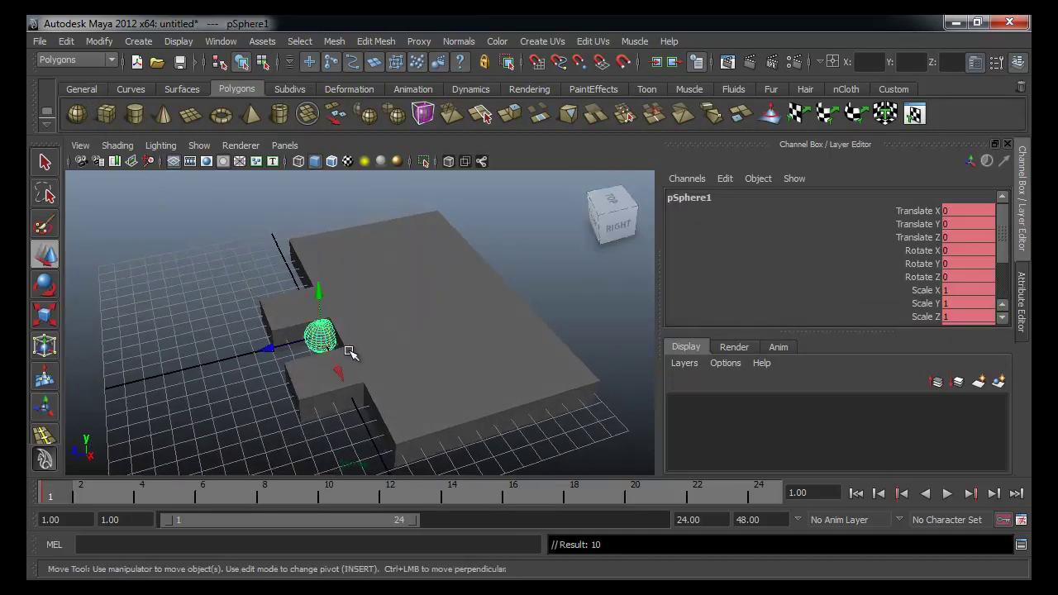
pyautogui.moveTo(337, 366); pyautogui.dragTo(341, 371)
pyautogui.click(284, 357)
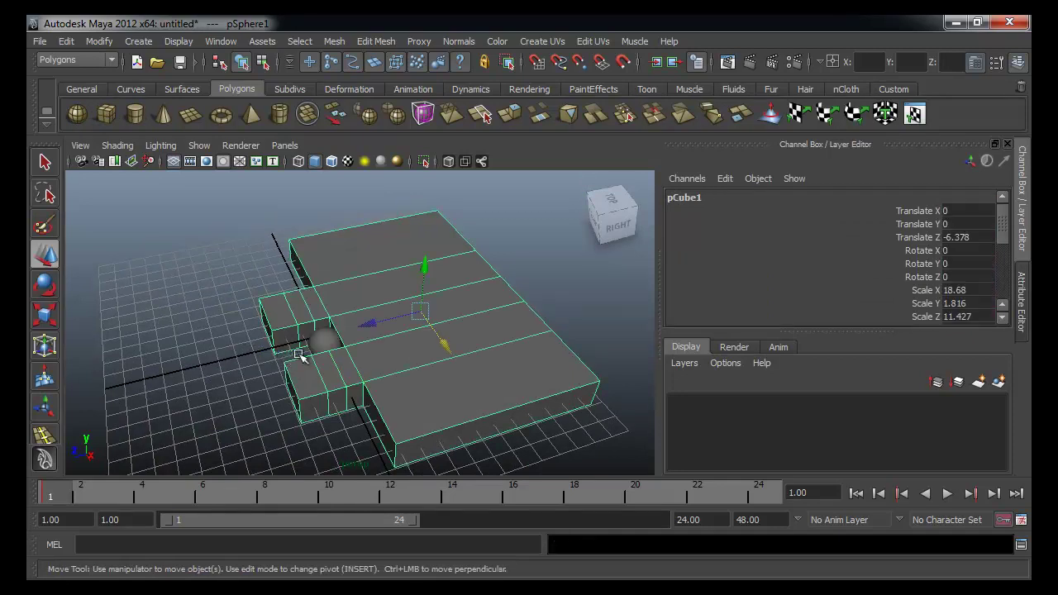
pyautogui.click(289, 353)
pyautogui.click(333, 344)
pyautogui.moveTo(269, 355); pyautogui.dragTo(87, 386)
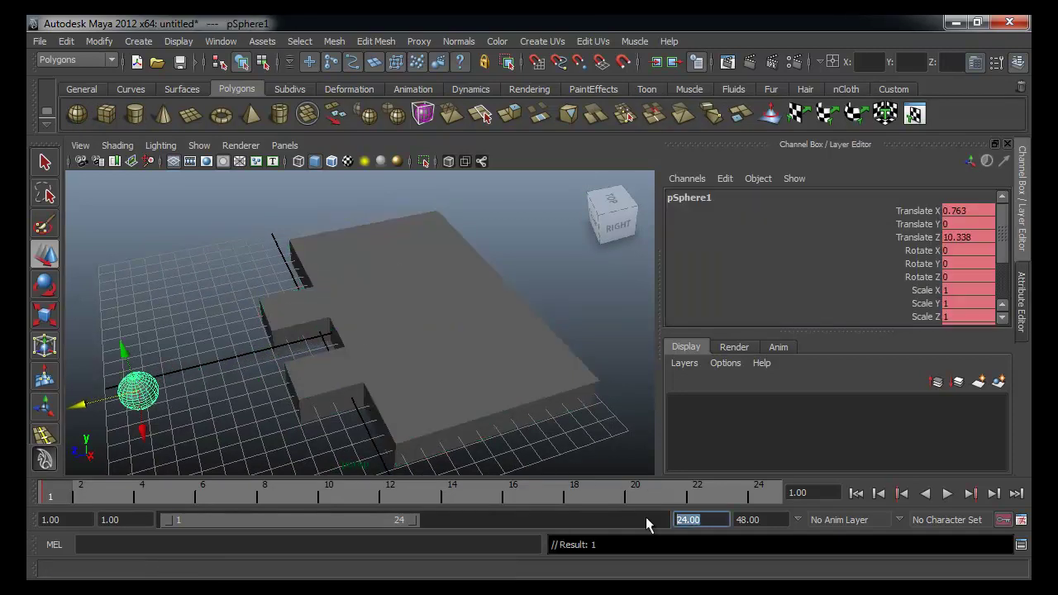
# Set the animation's end to frame 200.
pyautogui.write('200')
pyautogui.press('Return')
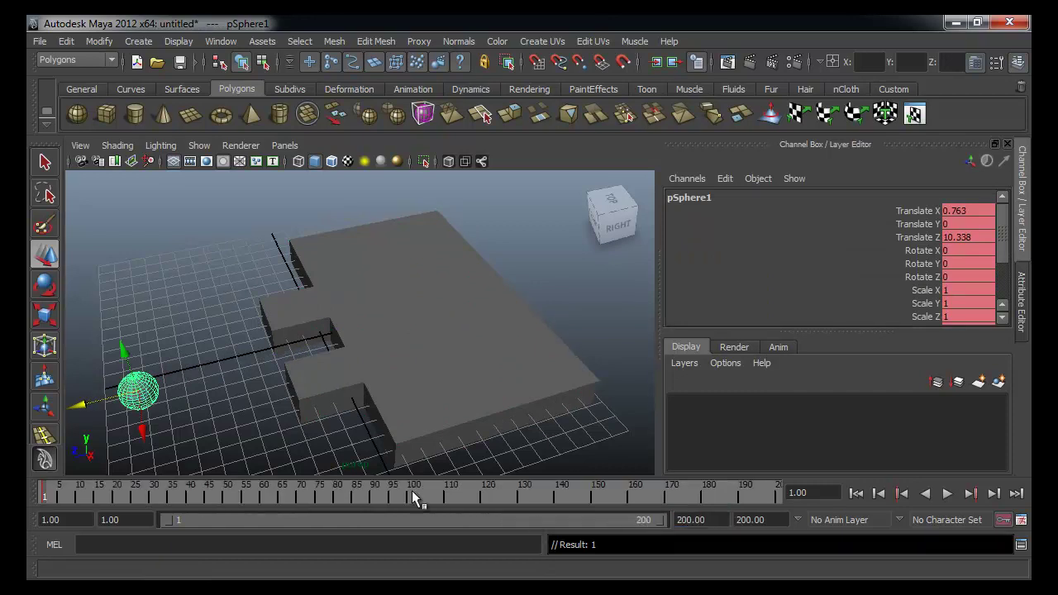
pyautogui.hotkey('alt', 'v')
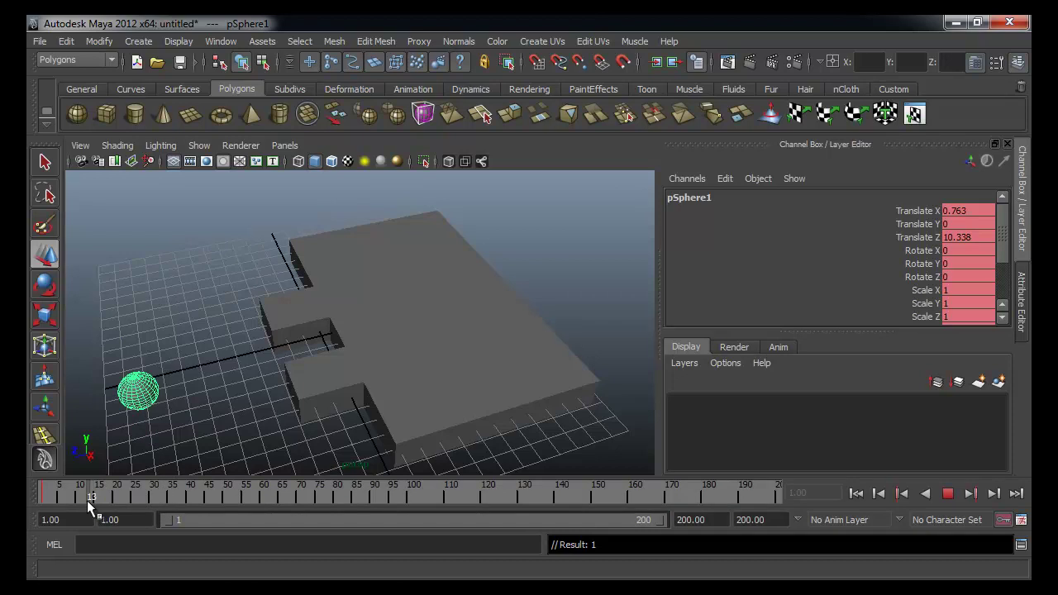
# Move the sphere into the gap between the prongs, at Translate X 0.43 and Z 0.522, and key it at frame 40.
pyautogui.hotkey('alt', 'v')
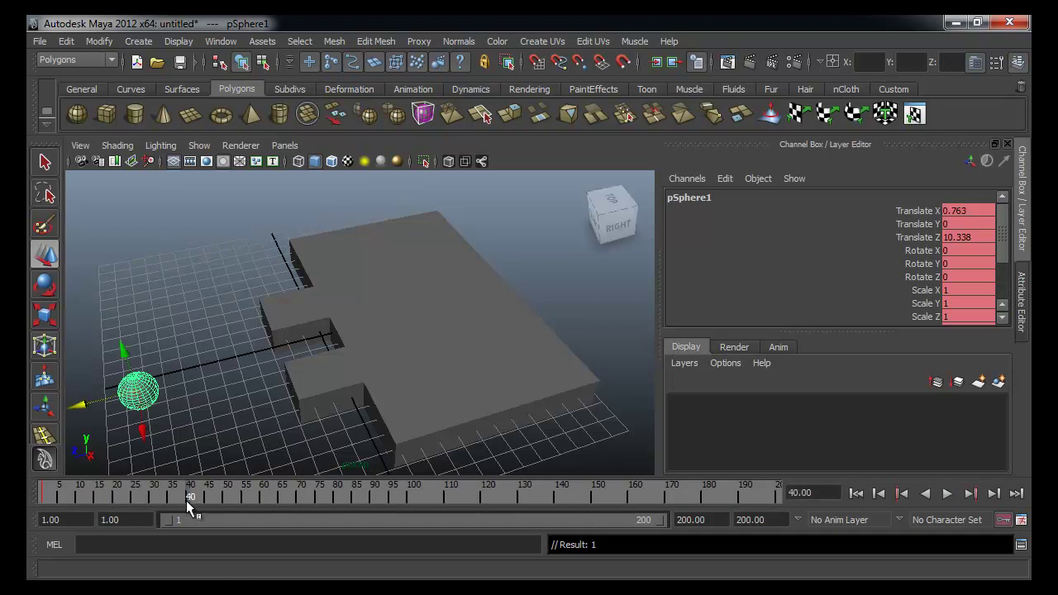
pyautogui.moveTo(91, 400); pyautogui.dragTo(309, 406)
pyautogui.press('s')
pyautogui.moveTo(162, 491); pyautogui.dragTo(188, 499)
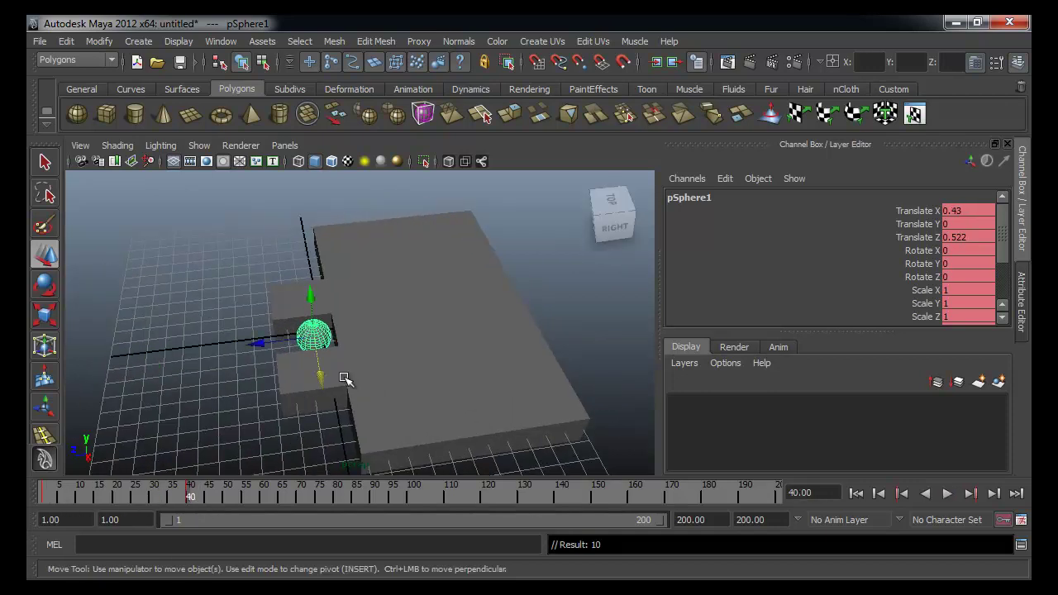
# Turn on wireframe on shaded display and select all vertices of the slab's two prongs.
pyautogui.click(349, 379)
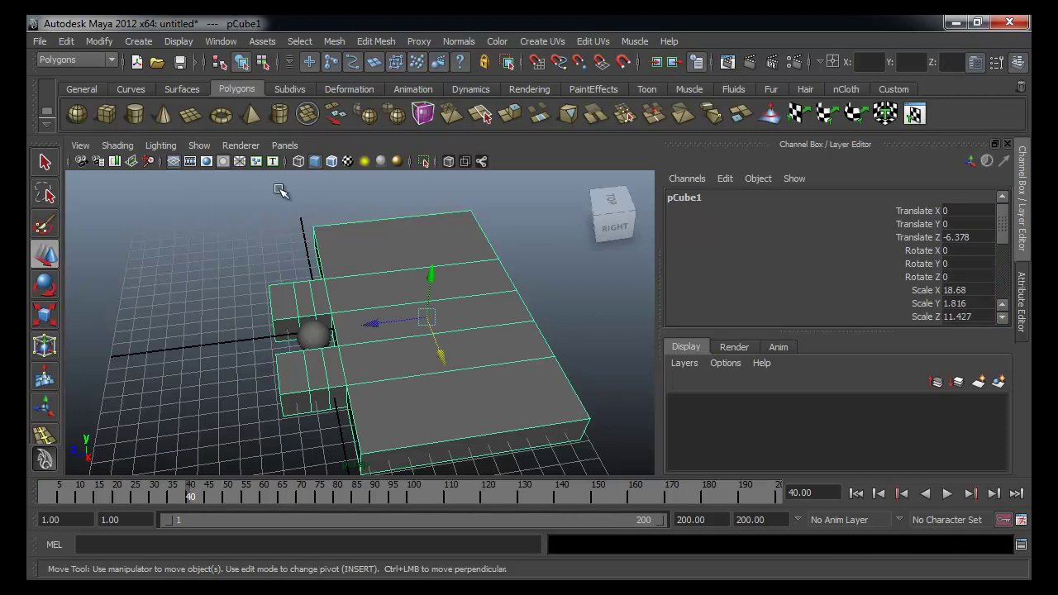
pyautogui.click(332, 161)
pyautogui.moveTo(320, 347)
pyautogui.keyDown('alt'); pyautogui.mouseDown()
pyautogui.moveTo(330, 376)
pyautogui.moveTo(281, 391)
pyautogui.mouseUp(); pyautogui.keyUp('alt')
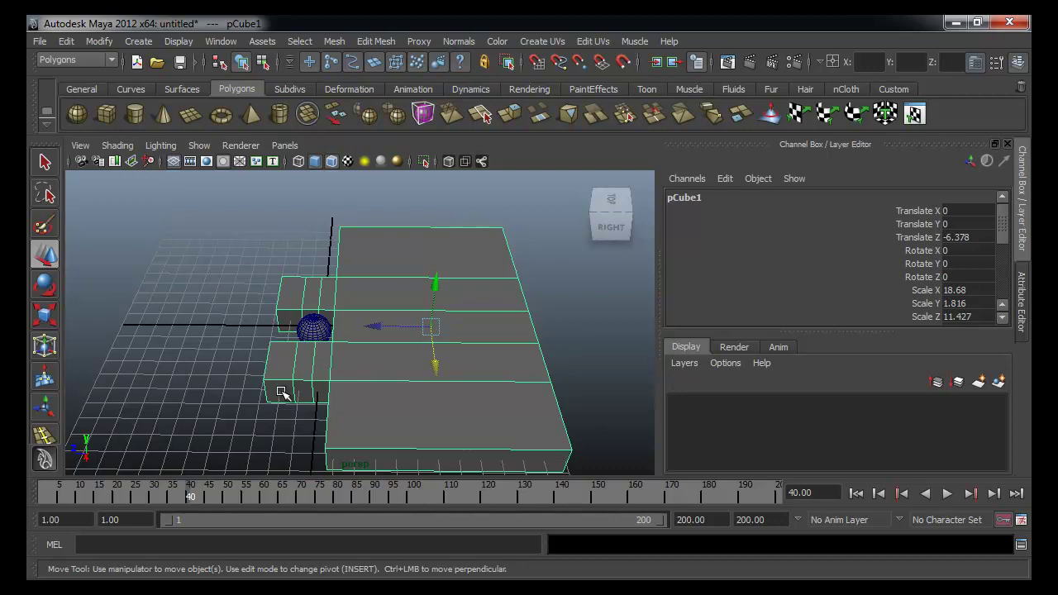
pyautogui.keyDown('alt'); pyautogui.moveTo(256, 399); pyautogui.dragTo(291, 381); pyautogui.keyUp('alt')
pyautogui.moveTo(291, 381); pyautogui.dragTo(219, 330, button='right')
pyautogui.moveTo(230, 262); pyautogui.dragTo(380, 419)
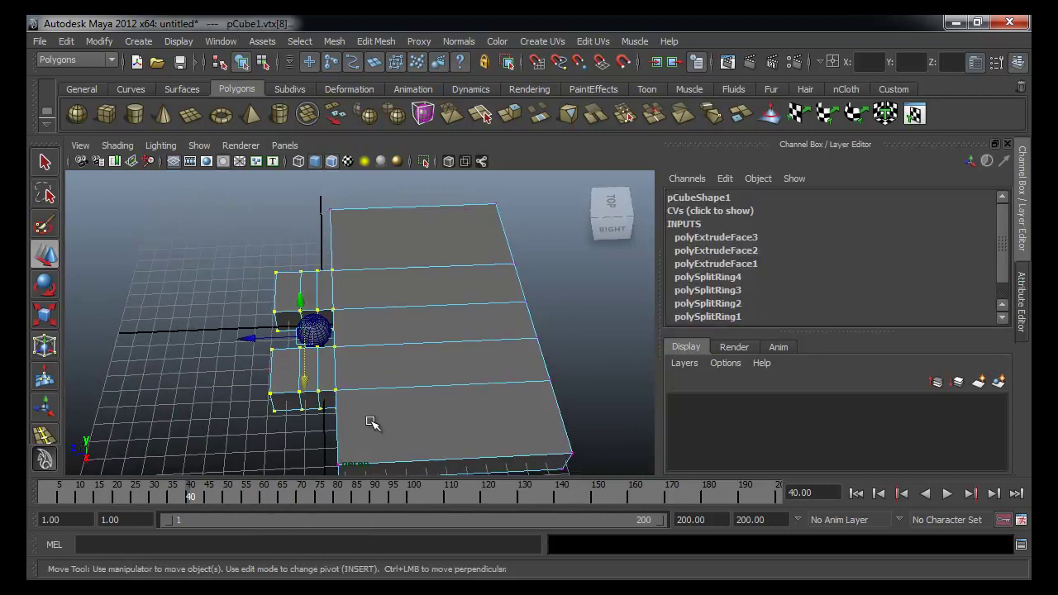
# Key the selected prong vertices in their straight pose at frame 30.
pyautogui.hotkey('alt', 'v')
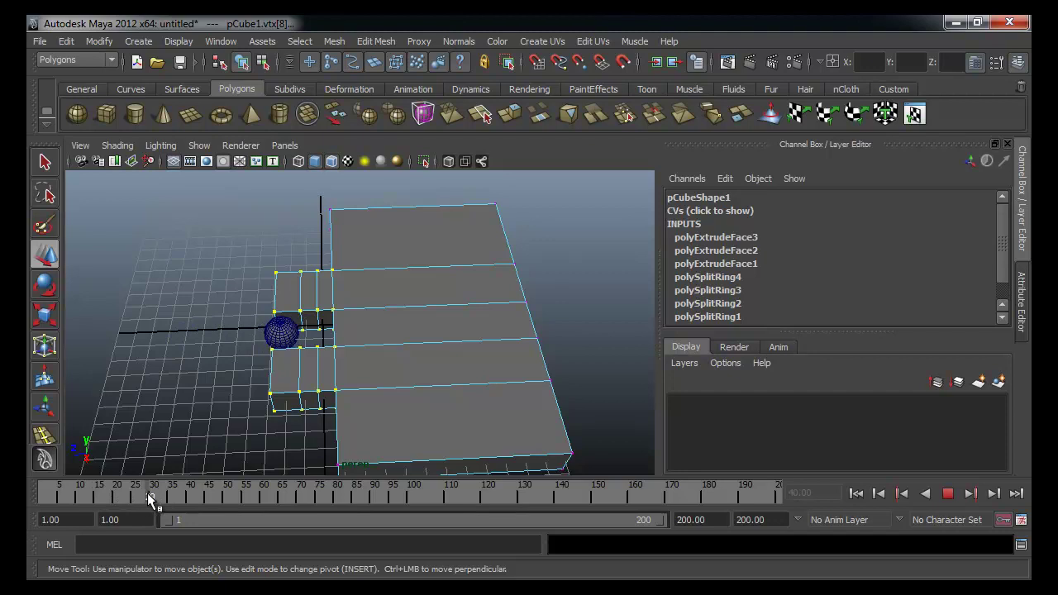
pyautogui.click(149, 495)
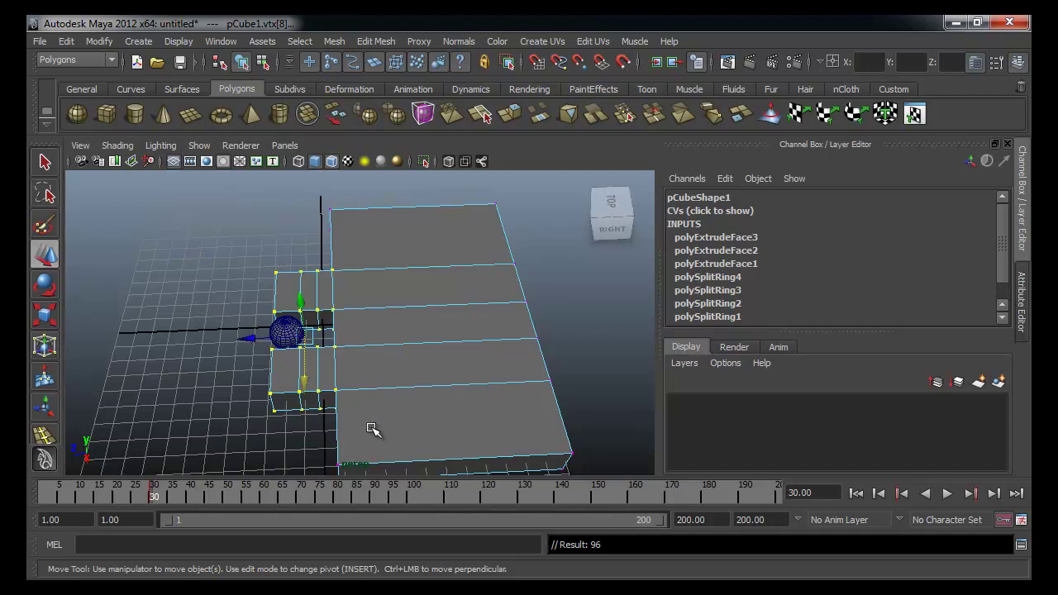
pyautogui.keyDown('alt'); pyautogui.moveTo(369, 425); pyautogui.dragTo(347, 417); pyautogui.keyUp('alt')
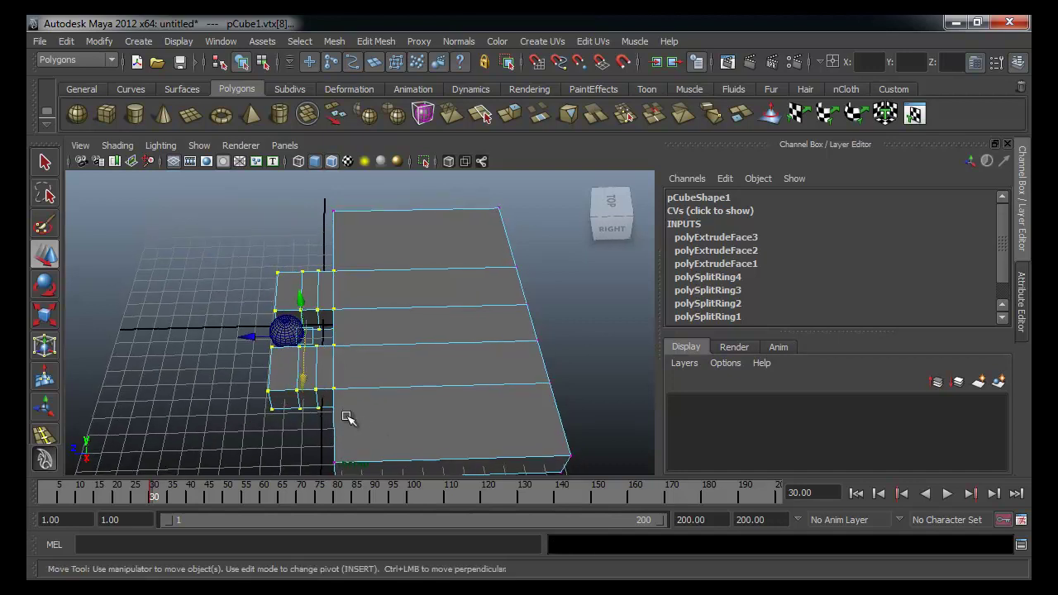
# At frame 50, bend the prong on the positive X side by rotating and moving its outer vertices toward the sphere.
pyautogui.moveTo(167, 498); pyautogui.dragTo(196, 499)
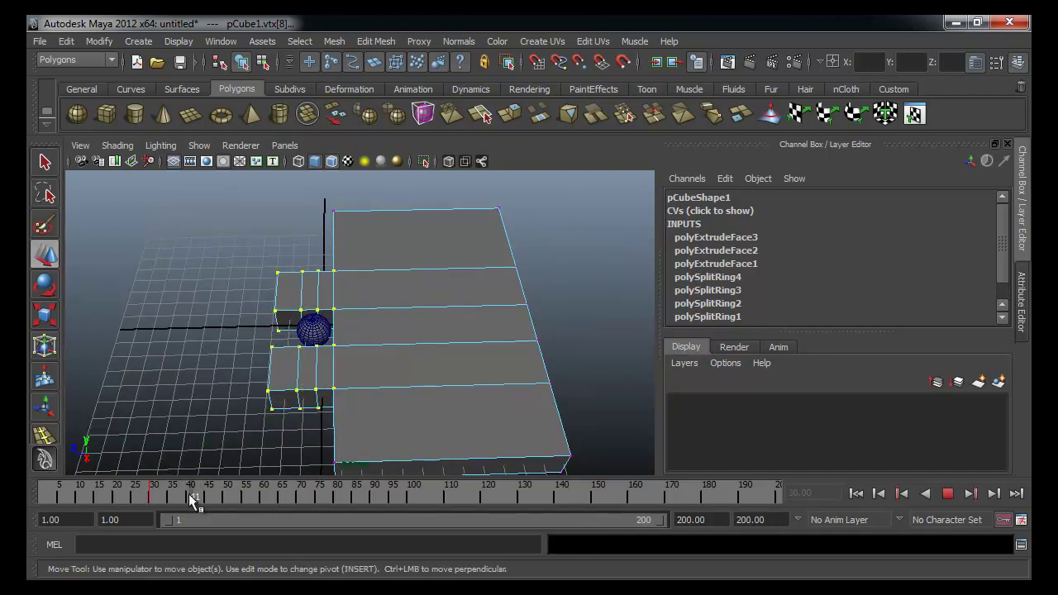
pyautogui.click(225, 501)
pyautogui.keyDown('alt'); pyautogui.moveTo(254, 426); pyautogui.dragTo(343, 327); pyautogui.keyUp('alt')
pyautogui.click(254, 424)
pyautogui.moveTo(420, 372); pyautogui.dragTo(425, 371)
pyautogui.moveTo(411, 445); pyautogui.dragTo(304, 388)
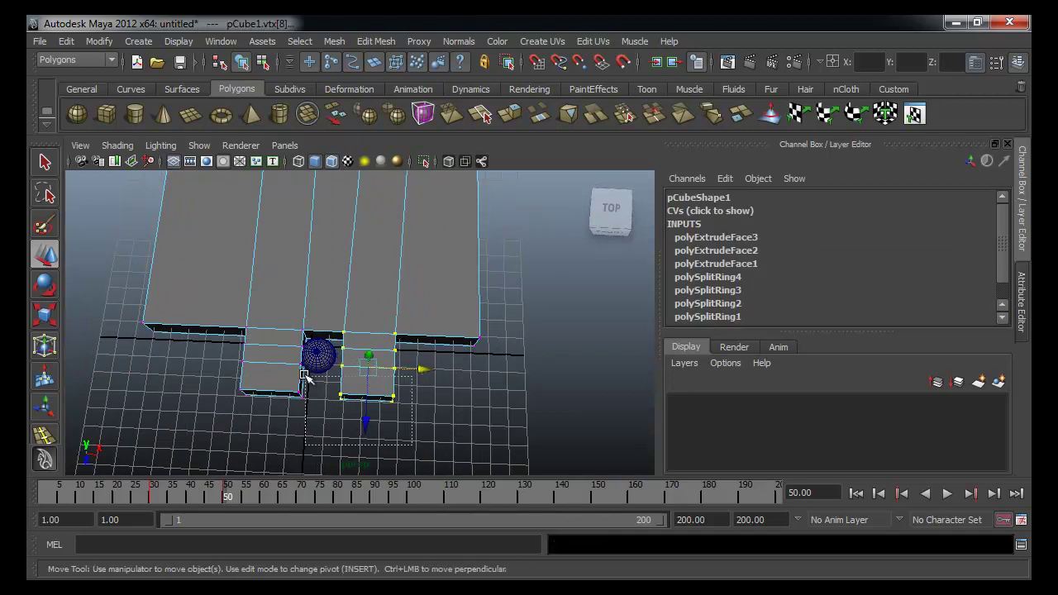
pyautogui.moveTo(329, 347); pyautogui.dragTo(328, 343)
pyautogui.press('e')
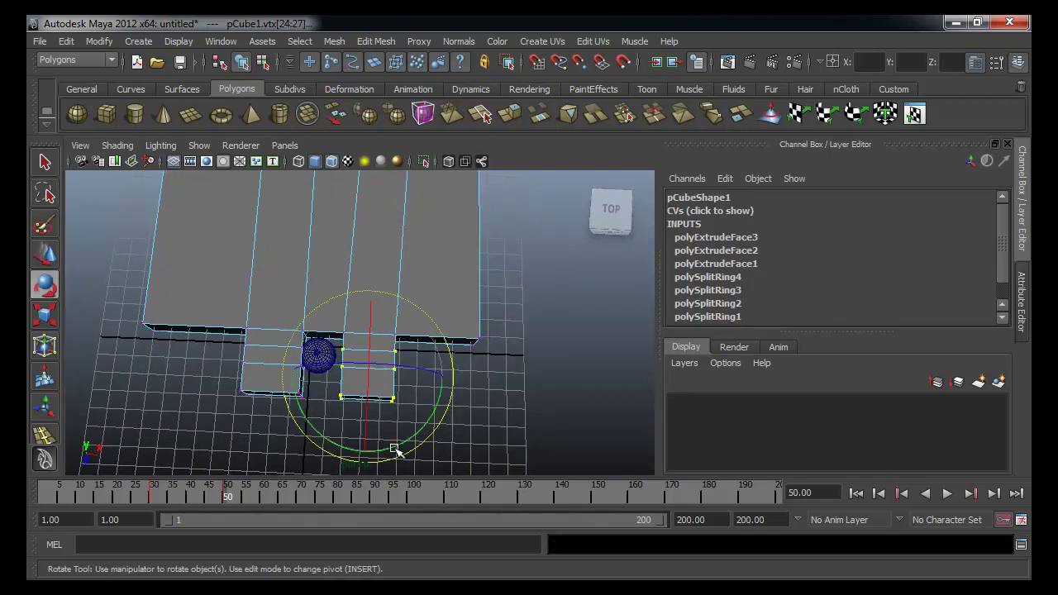
pyautogui.moveTo(394, 449); pyautogui.dragTo(364, 457)
pyautogui.press('w')
pyautogui.moveTo(364, 401); pyautogui.dragTo(405, 385)
# Select the end vertices of the bent prong for rotating.
pyautogui.moveTo(389, 441); pyautogui.dragTo(328, 399)
pyautogui.keyDown('alt'); pyautogui.moveTo(326, 413); pyautogui.dragTo(337, 419); pyautogui.keyUp('alt')
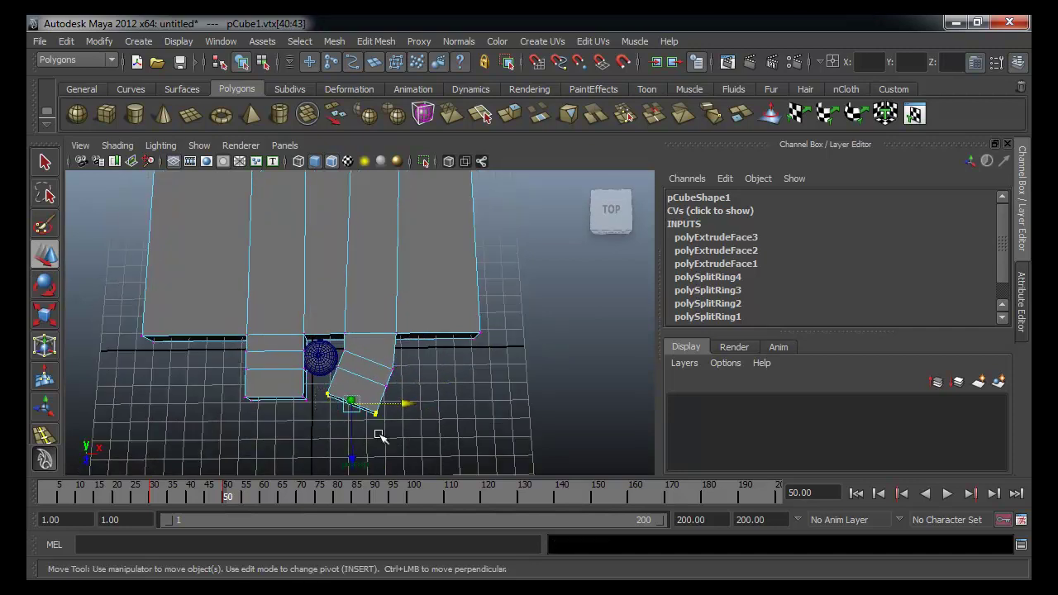
pyautogui.press('e')
pyautogui.keyDown('alt'); pyautogui.moveTo(384, 465); pyautogui.dragTo(389, 421); pyautogui.keyUp('alt')
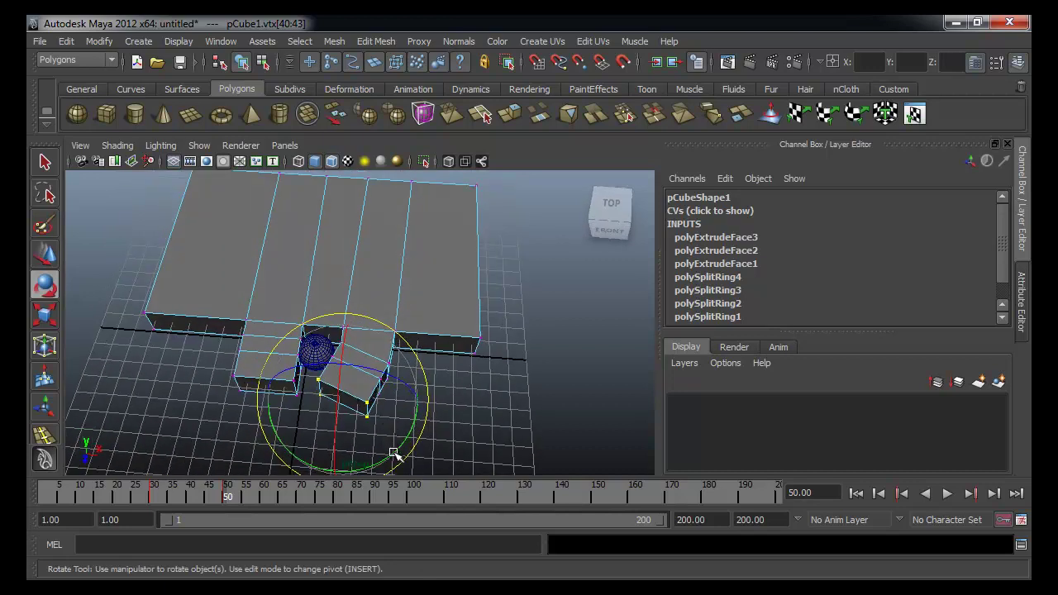
pyautogui.press('r')
pyautogui.moveTo(345, 401); pyautogui.dragTo(367, 402)
pyautogui.hotkey('ctrl', 'z')
# Rotate the bent prong's end vertices and move them inward so its tip hooks in front of the sphere.
pyautogui.press('w')
pyautogui.press('e')
pyautogui.moveTo(364, 459); pyautogui.dragTo(336, 432)
pyautogui.press('w')
pyautogui.click(369, 400)
pyautogui.hotkey('ctrl', 'z')
pyautogui.moveTo(383, 399); pyautogui.dragTo(371, 402)
pyautogui.moveTo(321, 440); pyautogui.dragTo(317, 449)
pyautogui.moveTo(372, 410); pyautogui.dragTo(333, 416)
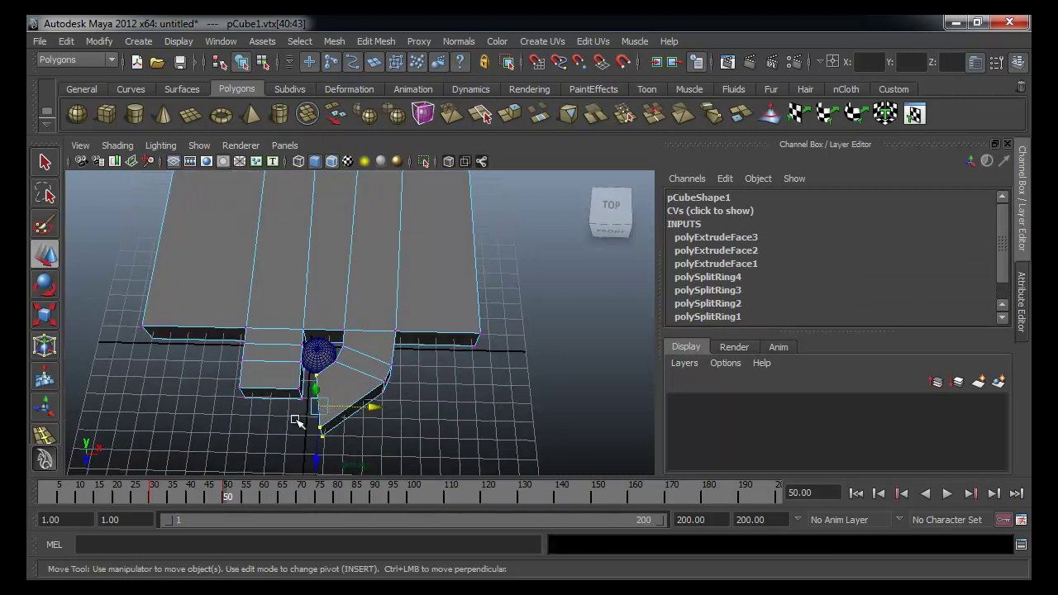
# Rotate the outer vertices of the straight prong so it starts curving around the sphere.
pyautogui.moveTo(307, 355); pyautogui.dragTo(307, 356)
pyautogui.keyDown('alt'); pyautogui.moveTo(308, 359); pyautogui.dragTo(309, 383); pyautogui.keyUp('alt')
pyautogui.press('e')
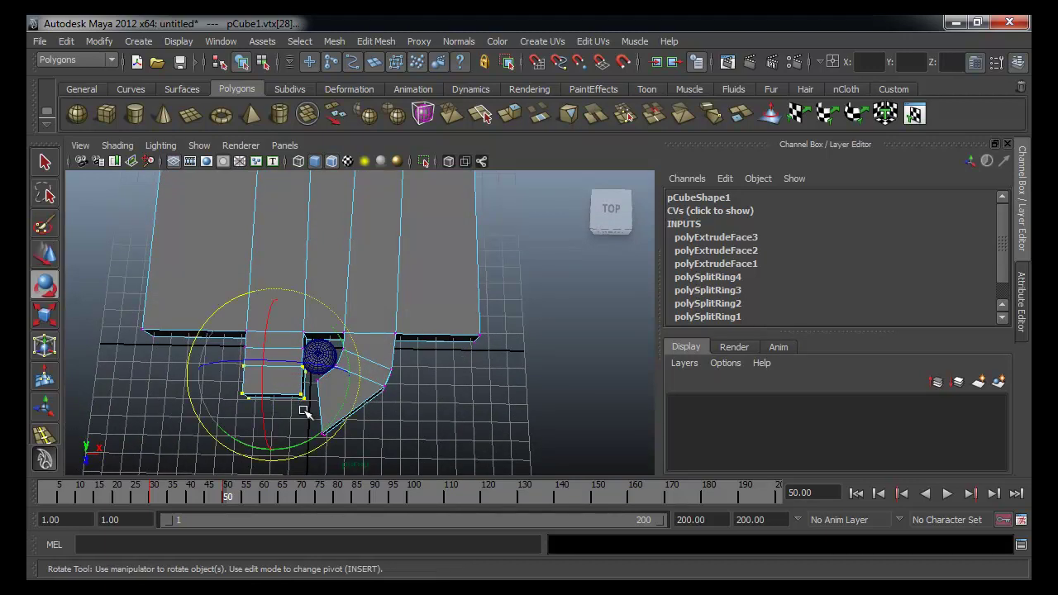
pyautogui.moveTo(303, 446); pyautogui.dragTo(260, 413)
# Rotate and move the second prong's end vertices inward so its tip closes in front of the sphere.
pyautogui.press('w')
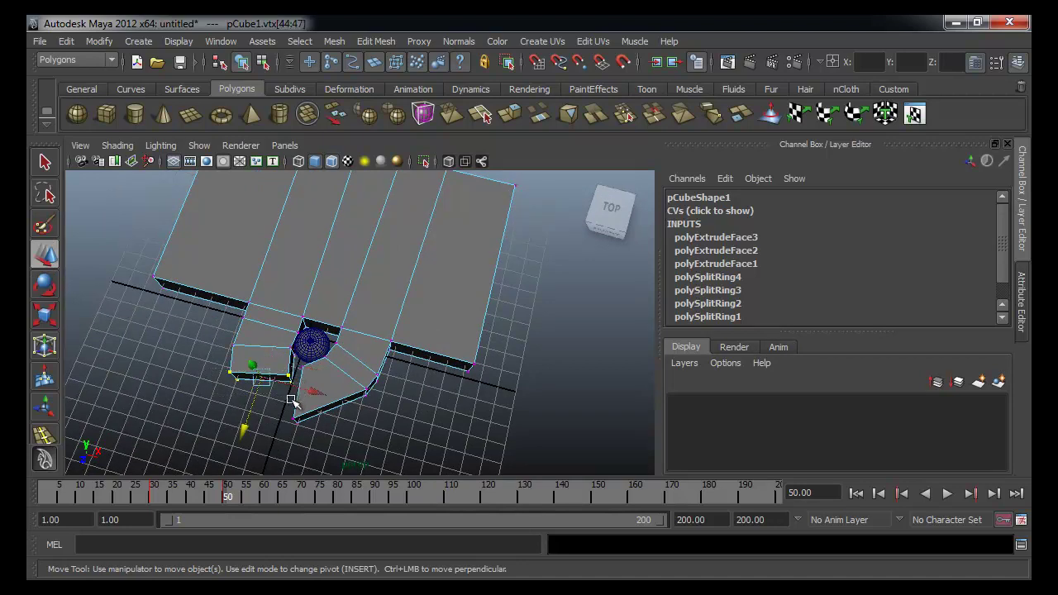
pyautogui.press('e')
pyautogui.moveTo(272, 451); pyautogui.dragTo(333, 448)
pyautogui.press('w')
pyautogui.moveTo(315, 393); pyautogui.dragTo(247, 331)
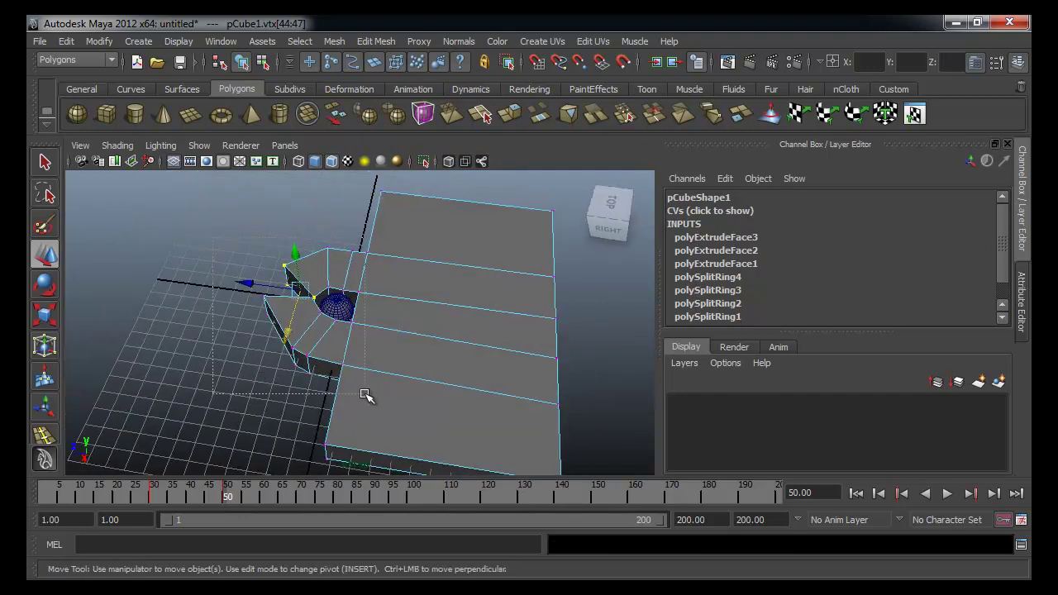
# Select the vertices of both prongs and scrub between frames 30 and 50 to check the closing motion around the sphere.
pyautogui.keyDown('alt'); pyautogui.moveTo(434, 387); pyautogui.dragTo(388, 377); pyautogui.keyUp('alt')
pyautogui.keyDown('alt'); pyautogui.moveTo(379, 377); pyautogui.dragTo(375, 392, button='middle'); pyautogui.keyUp('alt')
pyautogui.keyDown('alt'); pyautogui.moveTo(375, 392); pyautogui.dragTo(392, 392); pyautogui.keyUp('alt')
pyautogui.click(150, 488)
pyautogui.moveTo(150, 491); pyautogui.dragTo(202, 495)
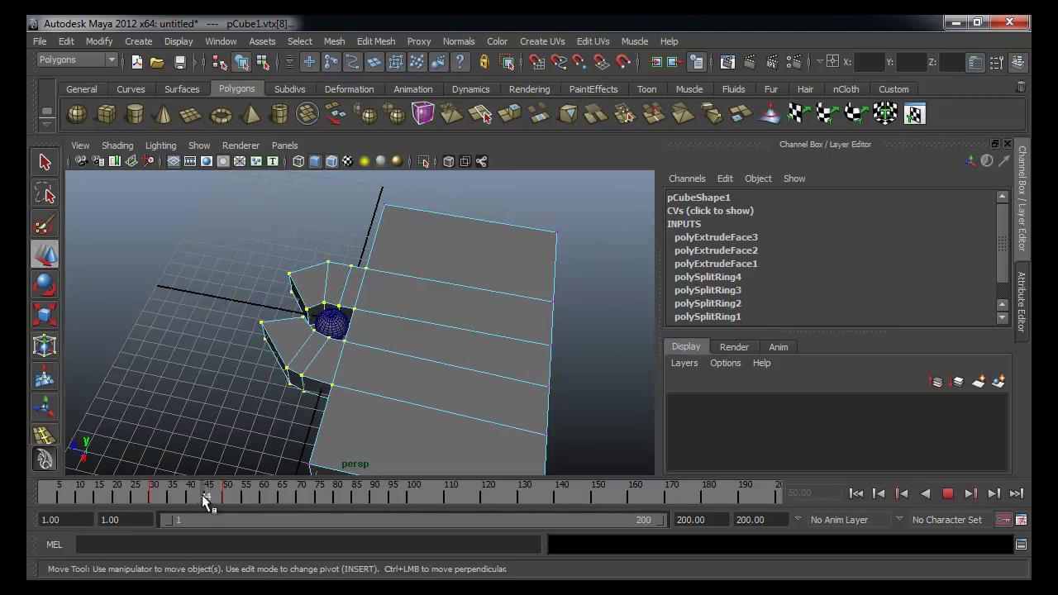
pyautogui.keyDown('alt'); pyautogui.moveTo(352, 248); pyautogui.dragTo(339, 245); pyautogui.keyUp('alt')
pyautogui.click(341, 226)
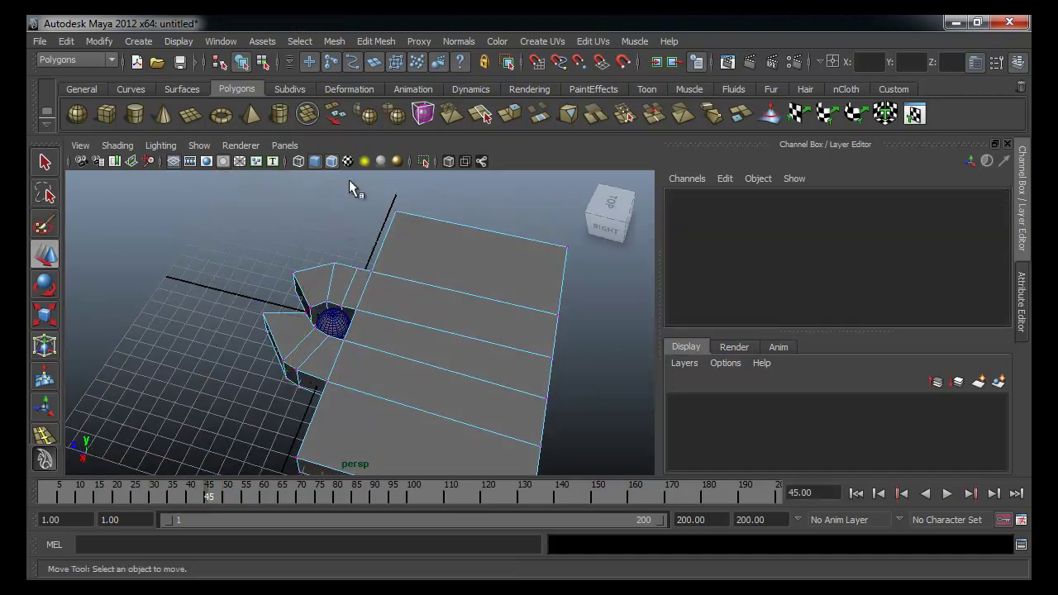
# Create a second polygon sphere near the gap and scale it uniformly to 1.75.
pyautogui.click(77, 114)
pyautogui.keyDown('alt'); pyautogui.moveTo(287, 269); pyautogui.dragTo(318, 293); pyautogui.keyUp('alt')
pyautogui.moveTo(339, 287); pyautogui.dragTo(371, 289)
pyautogui.press('r')
# Delete part of the second sphere's faces to leave an open shell, and reselect it in object mode.
pyautogui.moveTo(371, 289); pyautogui.dragTo(369, 312, button='right')
pyautogui.moveTo(406, 244); pyautogui.dragTo(310, 343)
pyautogui.press('Delete')
pyautogui.moveTo(336, 312); pyautogui.dragTo(371, 300, button='right')
pyautogui.keyDown('alt'); pyautogui.moveTo(370, 304); pyautogui.dragTo(336, 318); pyautogui.keyUp('alt')
pyautogui.click(342, 314)
# Move the open shell around the small sphere, to Translate X 0.813, Y 0.806 and Z 0.366.
pyautogui.press('w')
pyautogui.keyDown('alt'); pyautogui.moveTo(332, 324); pyautogui.dragTo(336, 393); pyautogui.keyUp('alt')
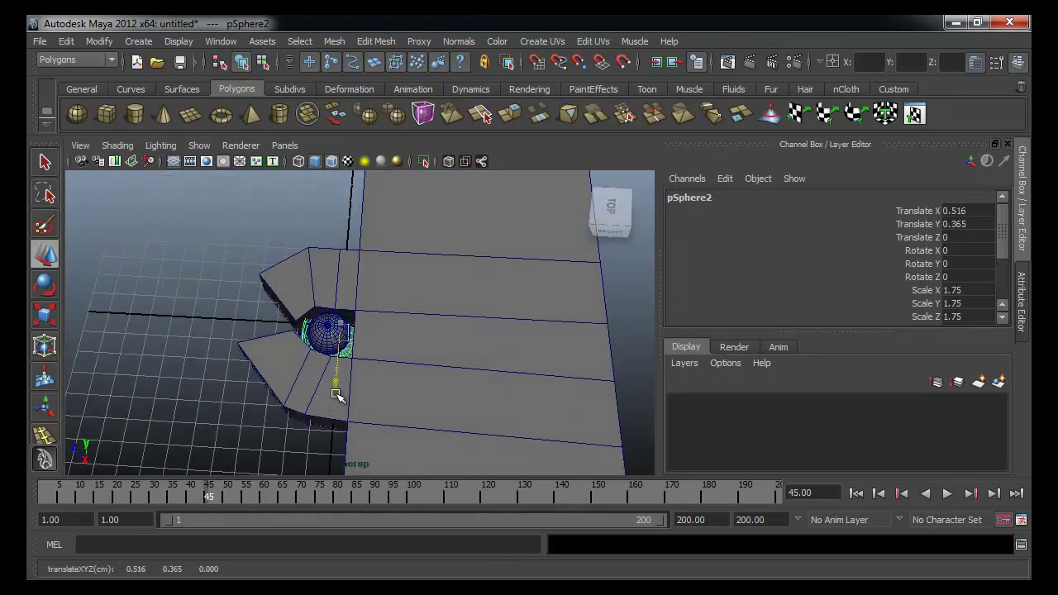
pyautogui.moveTo(293, 337)
pyautogui.keyDown('alt'); pyautogui.mouseDown()
pyautogui.moveTo(306, 316)
pyautogui.moveTo(287, 355)
pyautogui.mouseUp(); pyautogui.keyUp('alt')
pyautogui.moveTo(330, 313); pyautogui.dragTo(333, 347)
# Key all channels of the open shell at frame 50.
pyautogui.moveTo(168, 476); pyautogui.dragTo(224, 493)
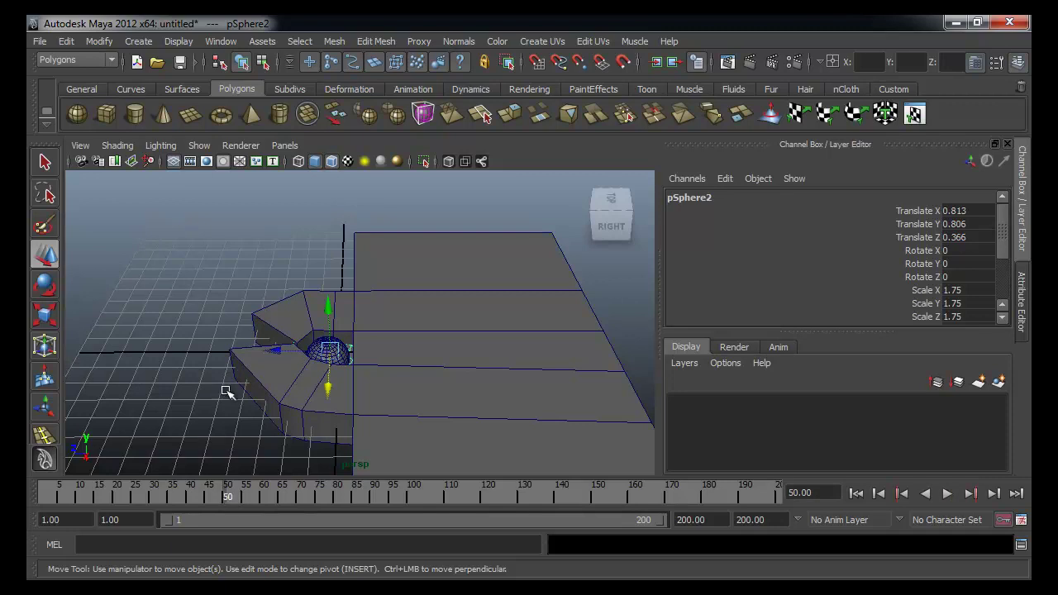
pyautogui.press('s')
pyautogui.keyDown('alt'); pyautogui.moveTo(248, 460); pyautogui.dragTo(255, 457); pyautogui.keyUp('alt')
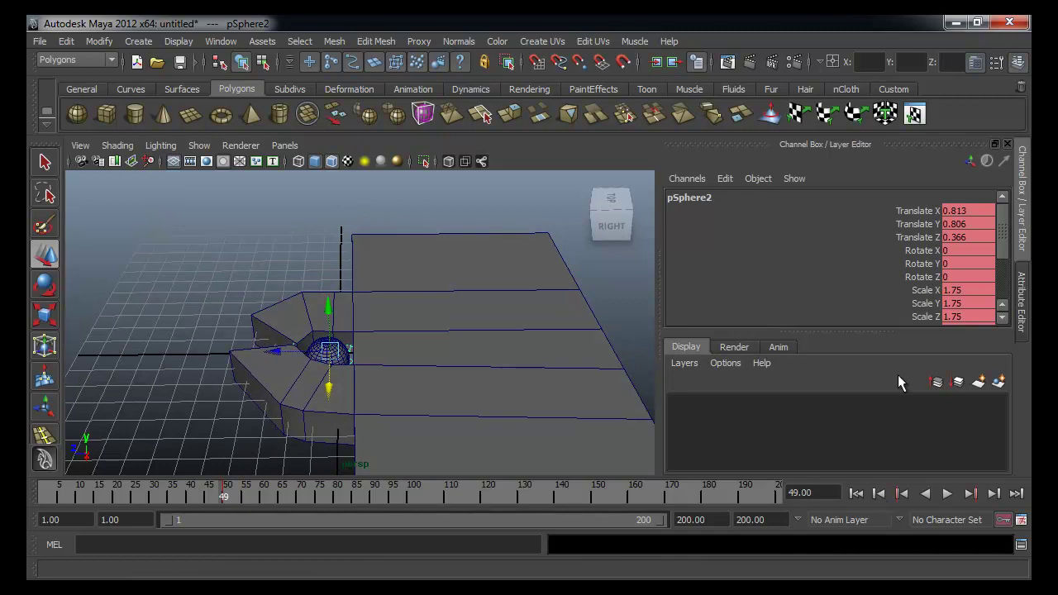
# Turn the open shell's visibility off at frame 49 by setting Visibility to 0, and play the animation back to check it.
pyautogui.scroll(-3, 960, 316)
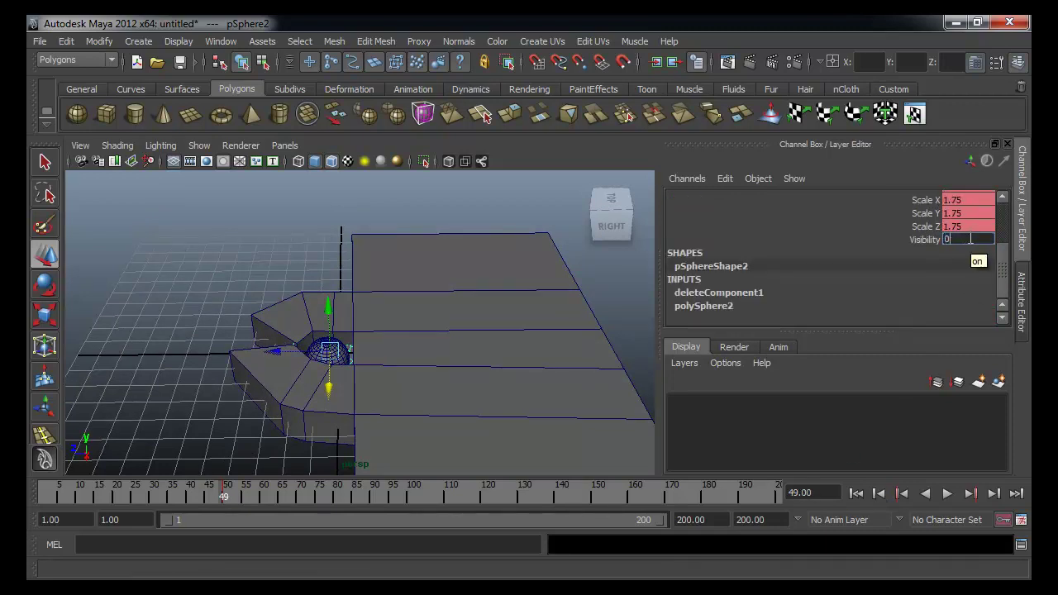
pyautogui.keyDown('alt'); pyautogui.moveTo(581, 311); pyautogui.dragTo(546, 345); pyautogui.keyUp('alt')
pyautogui.scroll(4, 546, 345)
pyautogui.hotkey('alt', 'v')
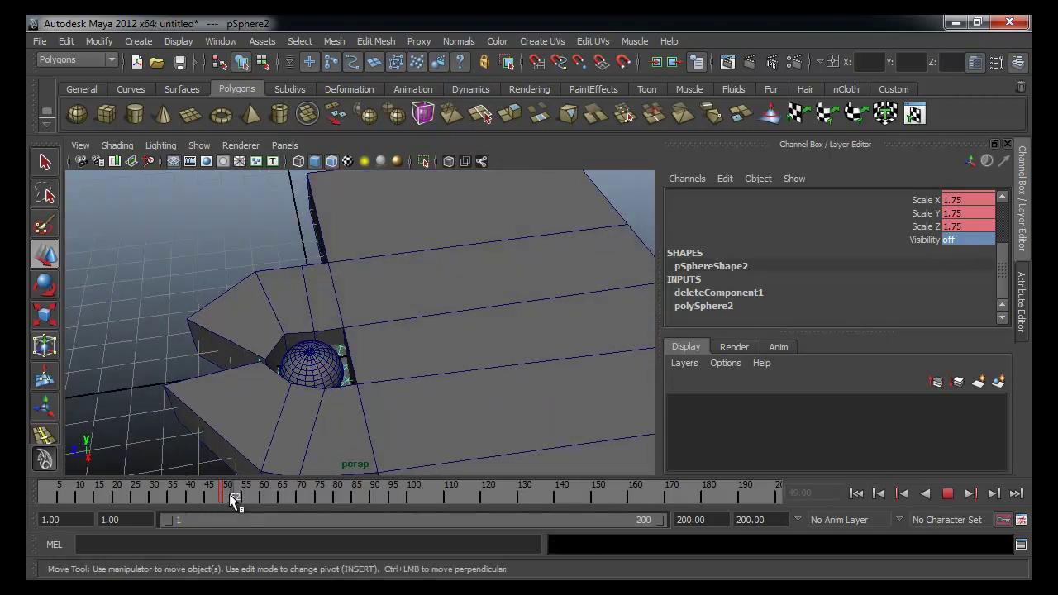
# Raise the open shell so its rim stands above the slab, key it at frame 60 and scrub through the motion.
pyautogui.moveTo(260, 497); pyautogui.dragTo(260, 496)
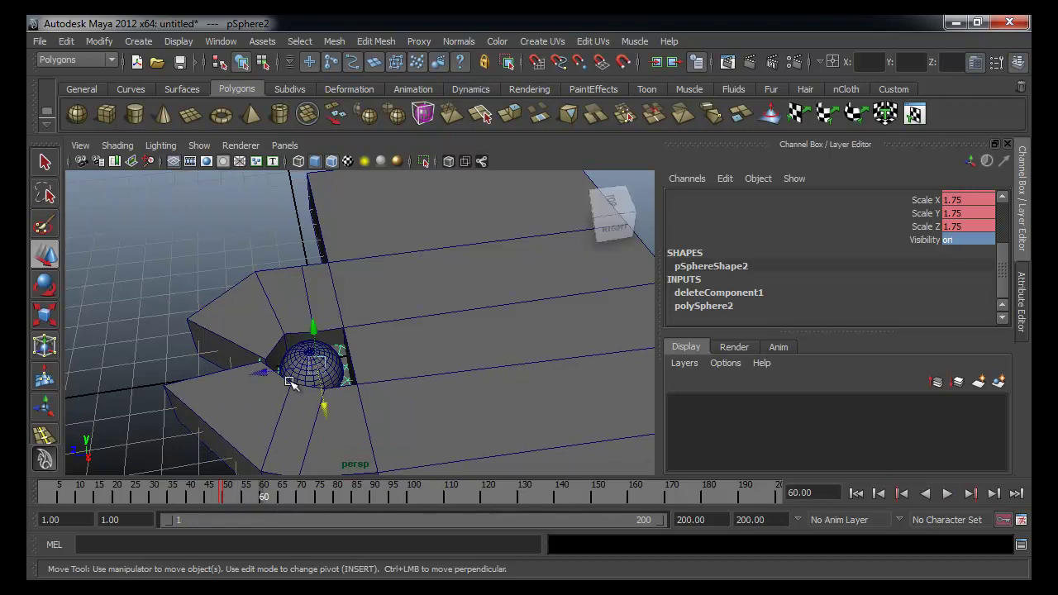
pyautogui.moveTo(311, 328)
pyautogui.mouseDown()
pyautogui.moveTo(315, 316)
pyautogui.moveTo(311, 338)
pyautogui.mouseUp()
pyautogui.moveTo(221, 494); pyautogui.dragTo(261, 491)
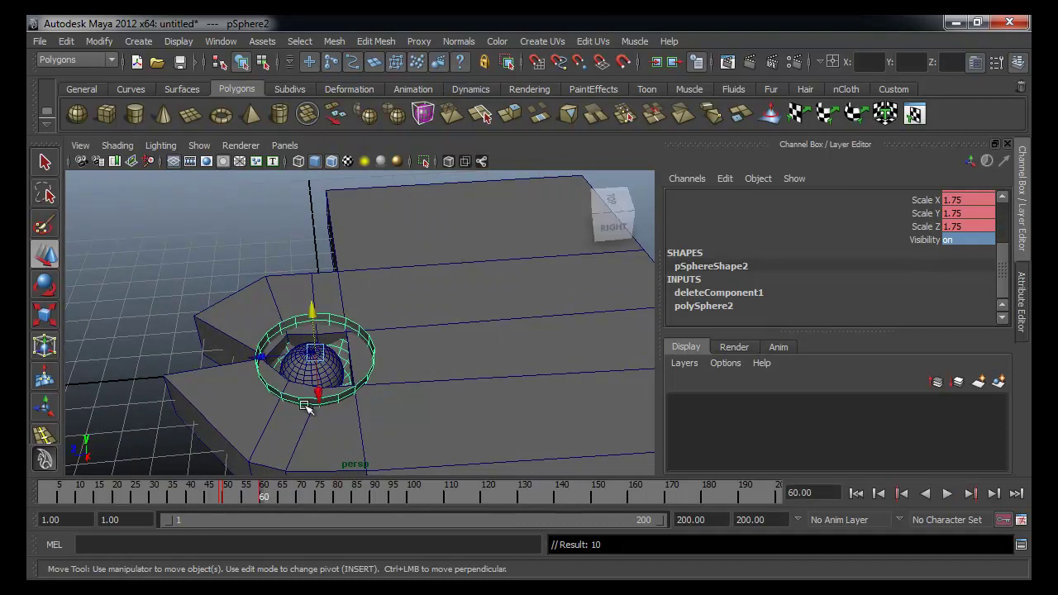
# Raise the small sphere slightly inside the shell, key it at frame 60 and play the animation back.
pyautogui.click(330, 349)
pyautogui.moveTo(314, 334); pyautogui.dragTo(312, 324)
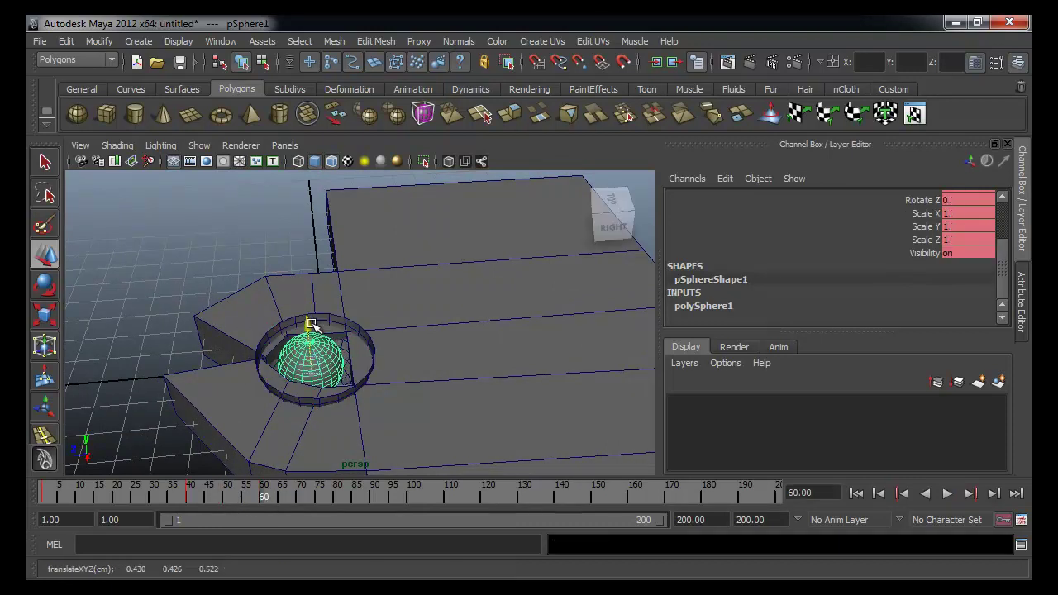
pyautogui.keyDown('alt'); pyautogui.moveTo(380, 394); pyautogui.dragTo(378, 397); pyautogui.keyUp('alt')
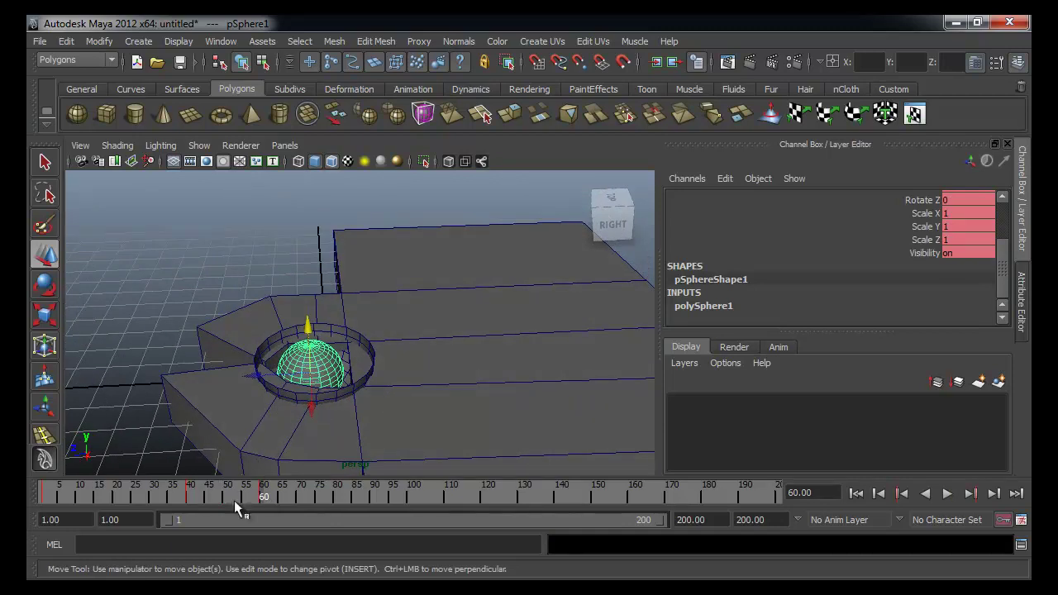
pyautogui.hotkey('alt', 'v')
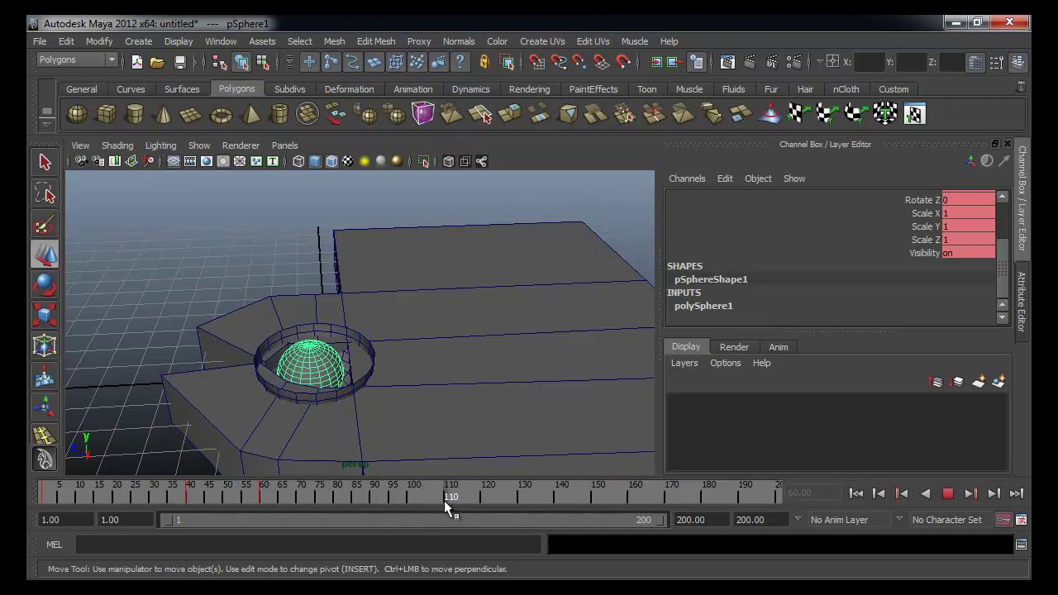
# Move the small sphere and the open shell together along the slab away from the prongs, and key both at frame 109.
pyautogui.hotkey('alt', 'v')
pyautogui.click(363, 345)
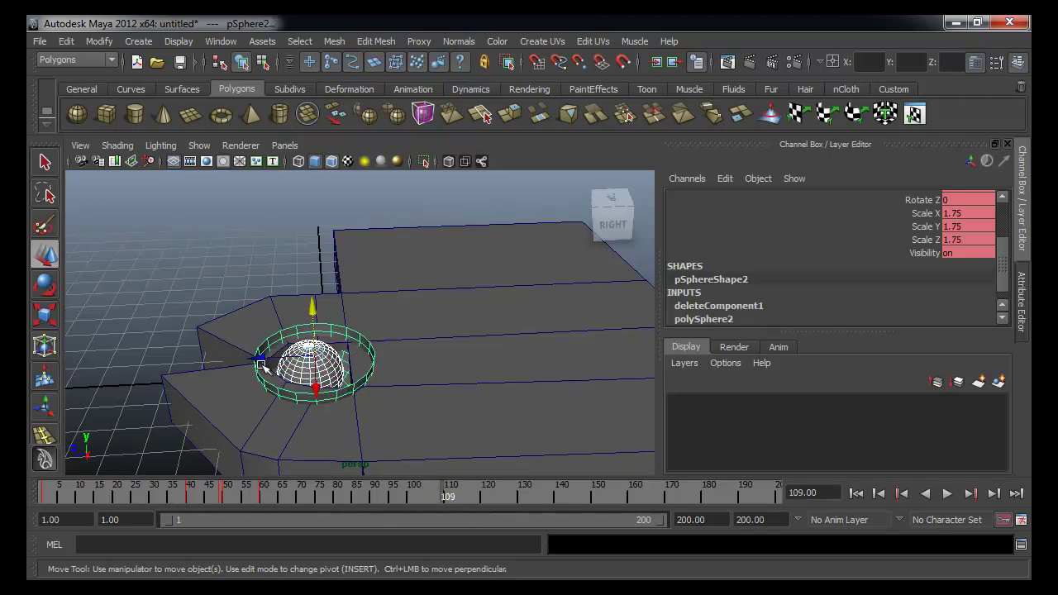
pyautogui.moveTo(261, 357); pyautogui.dragTo(409, 355)
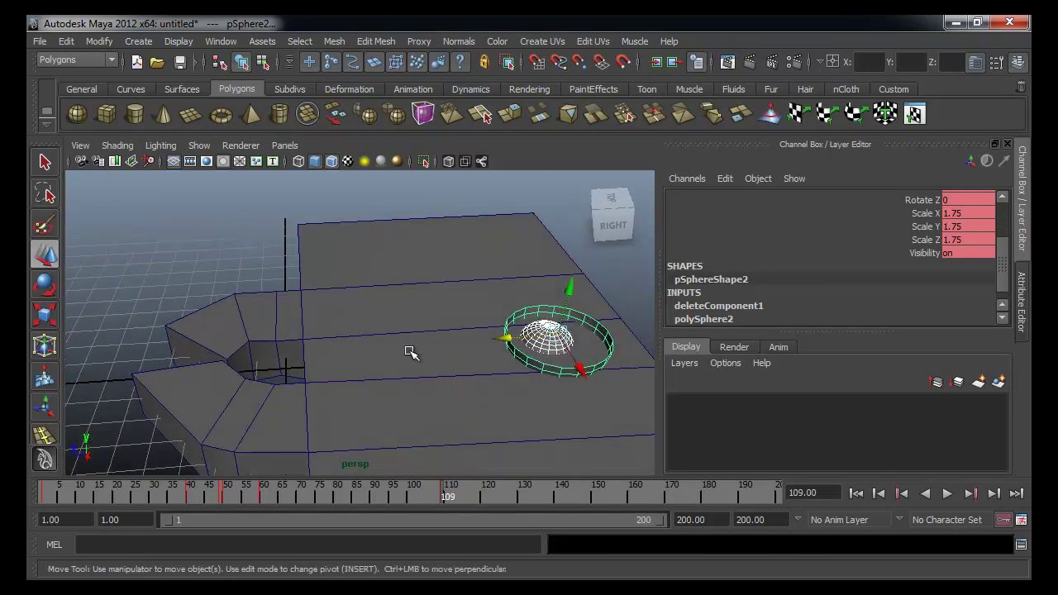
# Lower the slab's middle top face beneath the shell to form a channel, key it at frame 60 and scrub through the motion.
pyautogui.rightClick(405, 333)
pyautogui.click(410, 372)
pyautogui.click(395, 361)
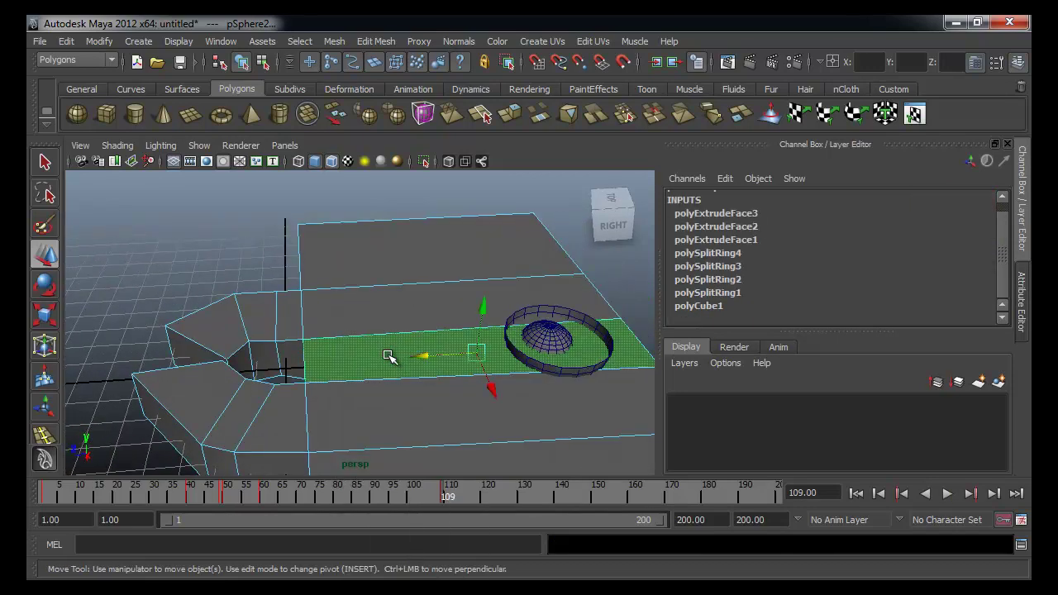
pyautogui.moveTo(357, 486); pyautogui.dragTo(261, 496)
pyautogui.moveTo(481, 317); pyautogui.dragTo(479, 338)
pyautogui.press('s')
pyautogui.moveTo(216, 495); pyautogui.dragTo(477, 498)
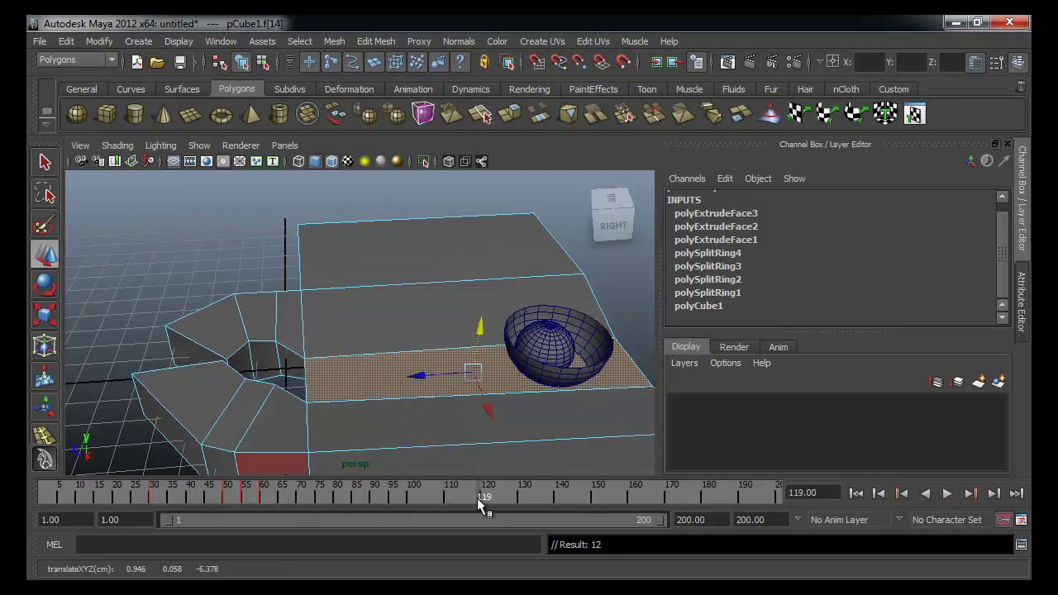
# Return the slab to object mode, clear the selection and inspect the lowered channel and the shell from several angles.
pyautogui.moveTo(484, 397); pyautogui.dragTo(500, 369, button='right')
pyautogui.moveTo(374, 334); pyautogui.dragTo(434, 314, button='right')
pyautogui.click(271, 269)
pyautogui.keyDown('alt'); pyautogui.moveTo(271, 269); pyautogui.dragTo(219, 317); pyautogui.keyUp('alt')
pyautogui.keyDown('alt'); pyautogui.moveTo(347, 378); pyautogui.dragTo(297, 364, button='right'); pyautogui.keyUp('alt')
pyautogui.keyDown('alt'); pyautogui.moveTo(330, 355); pyautogui.dragTo(430, 401); pyautogui.keyUp('alt')
pyautogui.keyDown('alt'); pyautogui.moveTo(429, 402); pyautogui.dragTo(354, 394, button='right'); pyautogui.keyUp('alt')
pyautogui.keyDown('alt'); pyautogui.moveTo(353, 395); pyautogui.dragTo(427, 382); pyautogui.keyUp('alt')
pyautogui.keyDown('alt'); pyautogui.moveTo(413, 419); pyautogui.dragTo(431, 398); pyautogui.keyUp('alt')
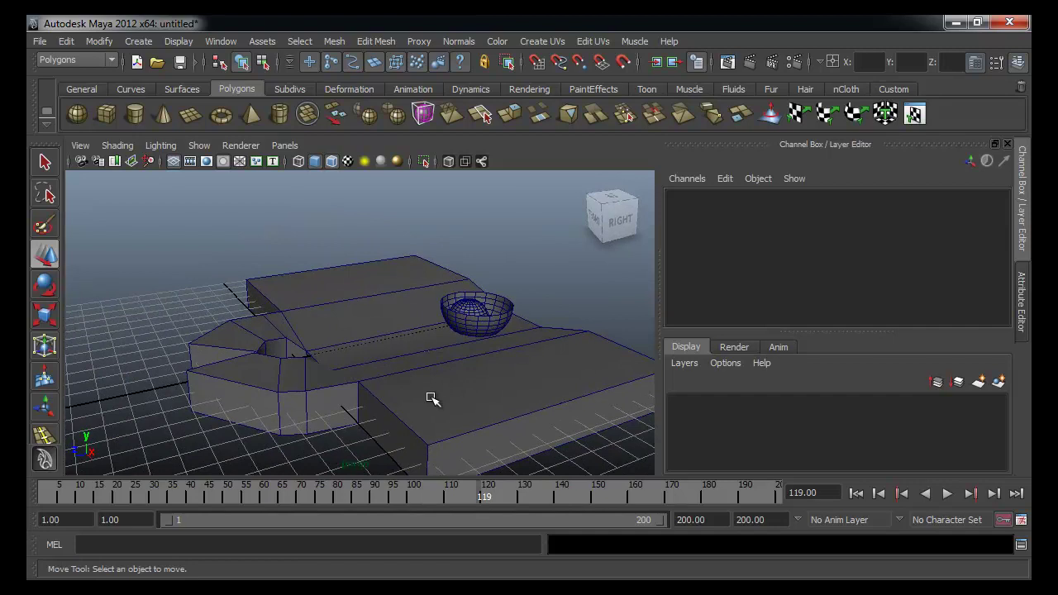